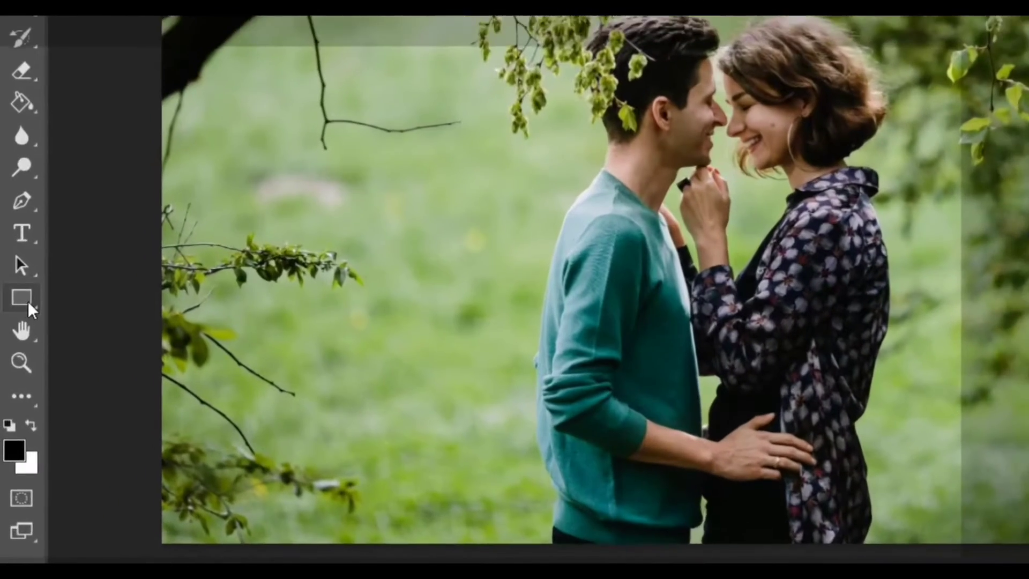
Draw a 740 × 584 px rectangle over the couple with a white fill
left_click(11, 397)
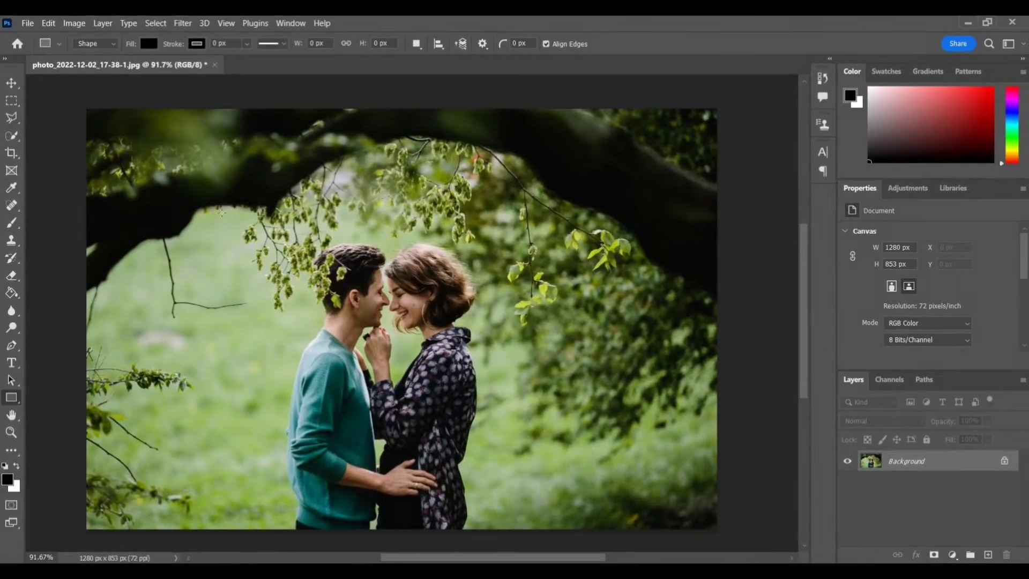
mouse_move(217, 213)
left_mouse_down()
mouse_move(499, 449)
mouse_move(580, 500)
left_mouse_up()
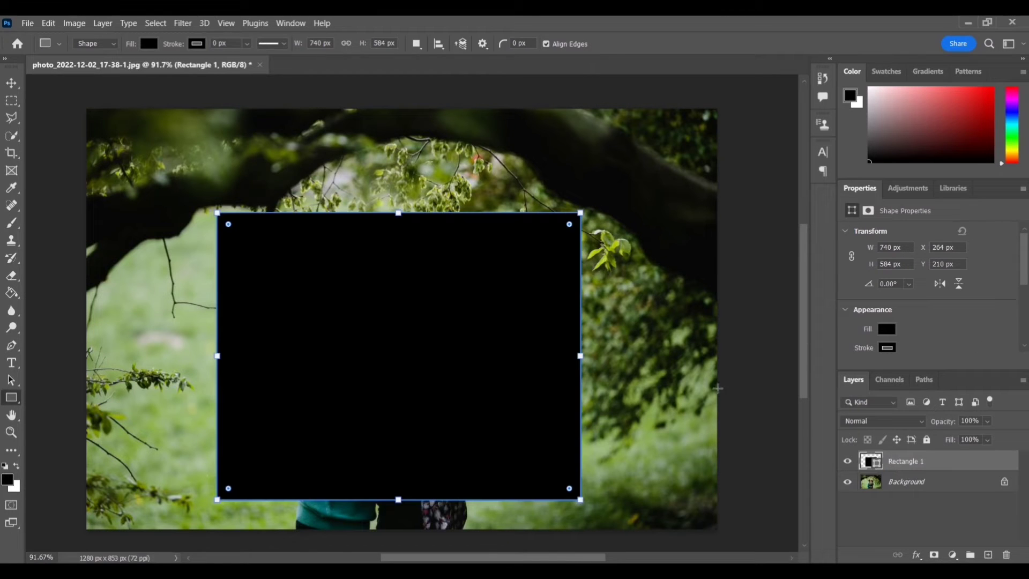
left_click(886, 329)
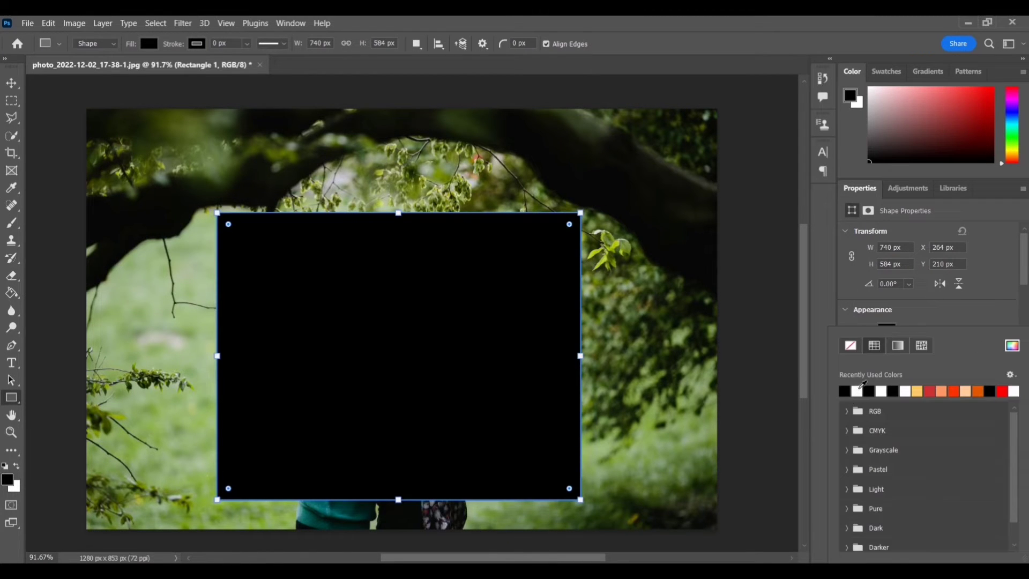
left_click(859, 389)
left_click(934, 315)
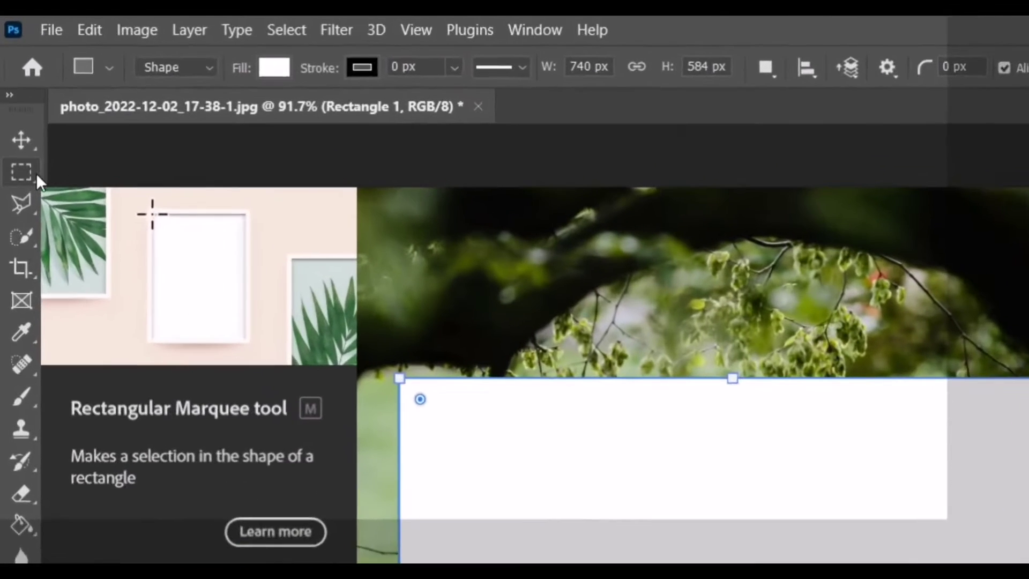
Select the rectangle's inner area, mask the rectangle with it, and invert the mask
left_click(18, 101)
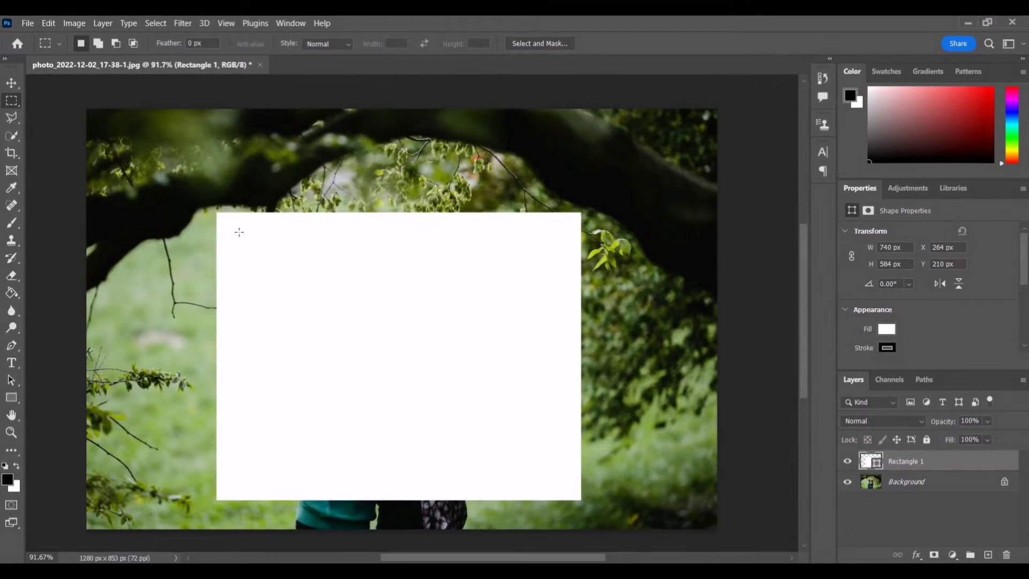
mouse_move(239, 233)
left_mouse_down()
mouse_move(284, 341)
mouse_move(559, 435)
left_mouse_up()
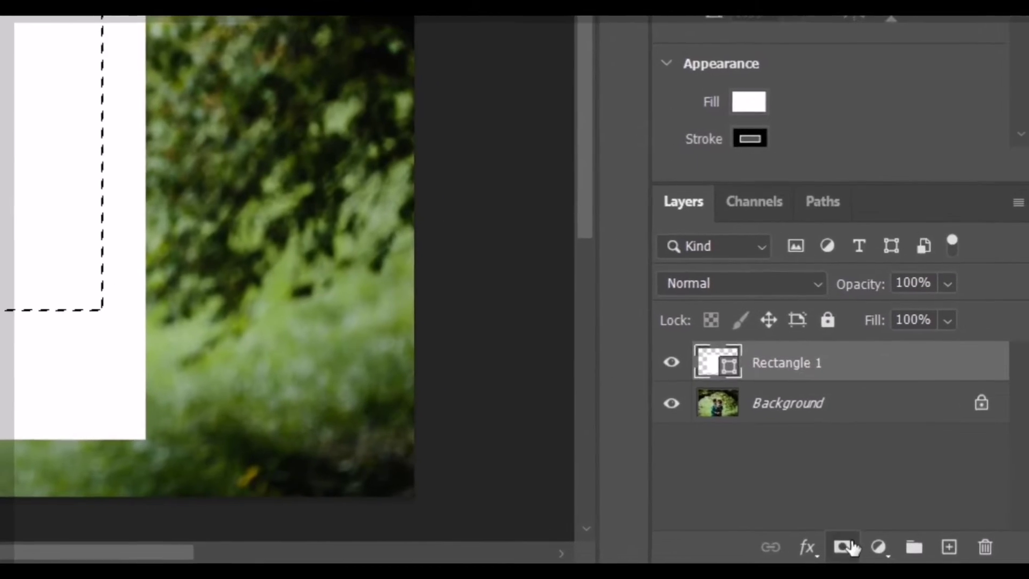
left_click(850, 545)
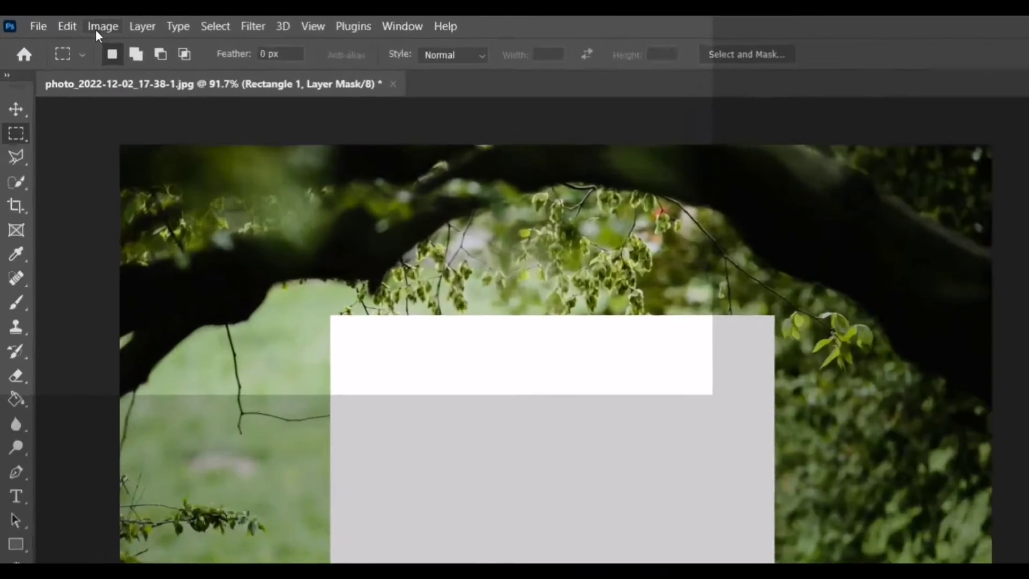
left_click(96, 30)
mouse_move(190, 94)
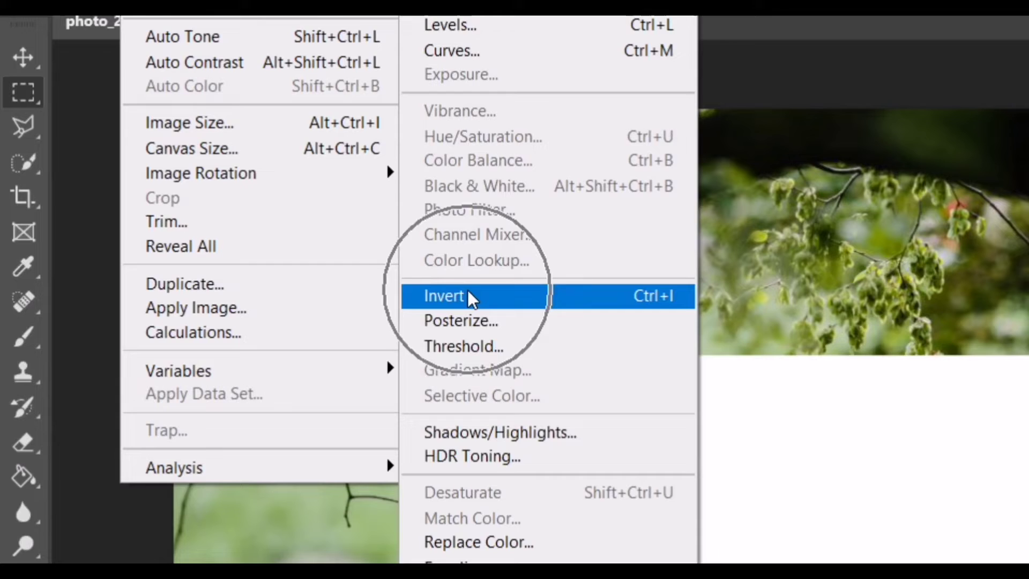
left_click(468, 292)
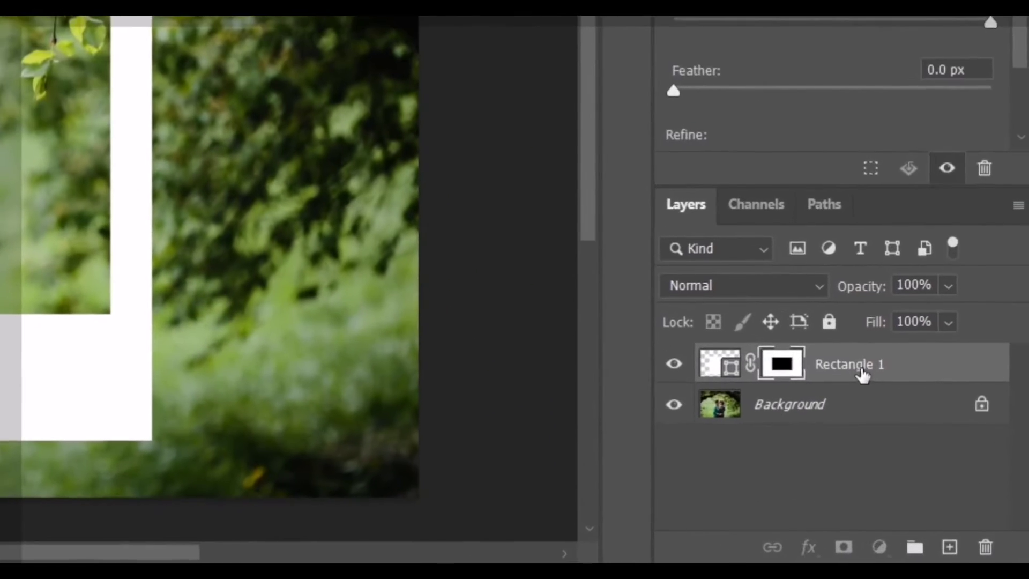
Convert the Rectangle 1 frame layer to a smart object
left_click(941, 460)
right_click(854, 369)
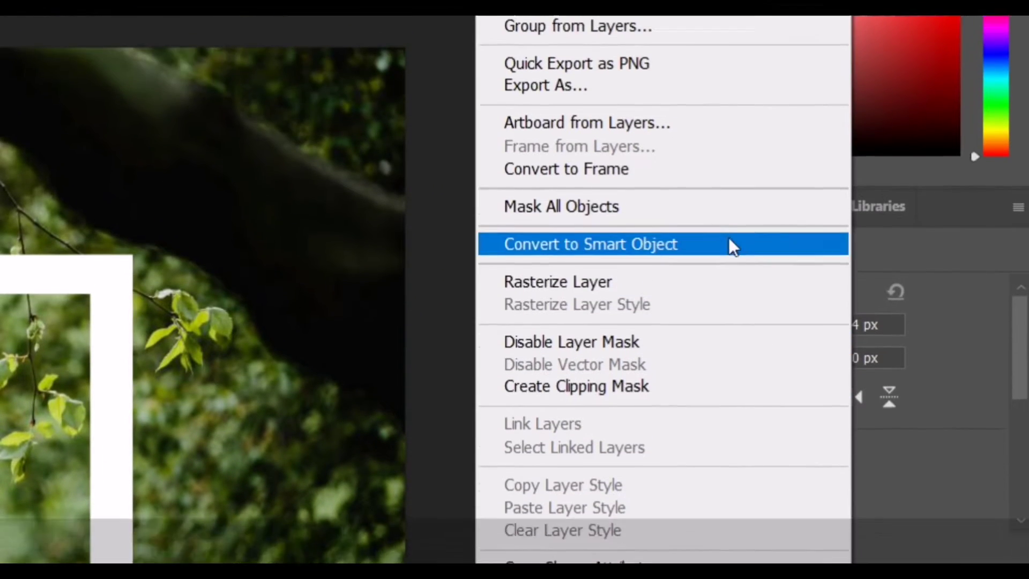
left_click(728, 172)
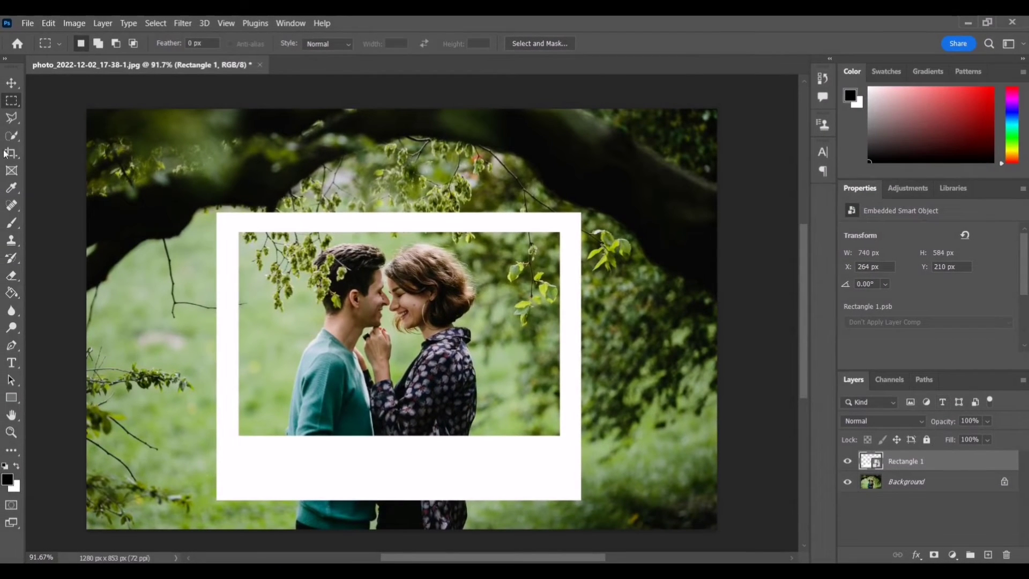
Move the frame slightly left and raise its top edge to make it 740 × 637 px
key("v")
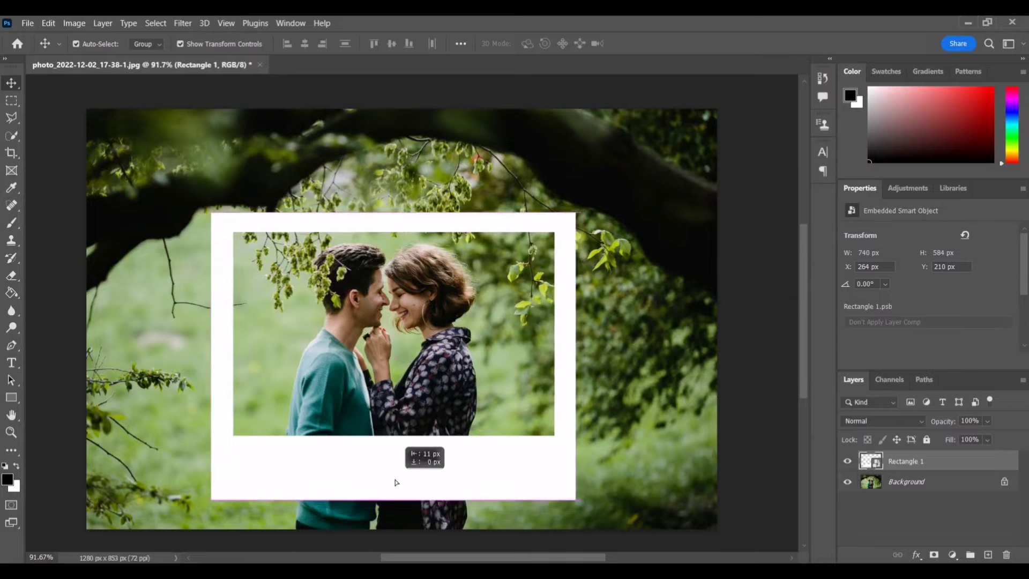
mouse_move(401, 499)
left_mouse_down()
mouse_move(382, 515)
mouse_move(441, 494)
left_mouse_up()
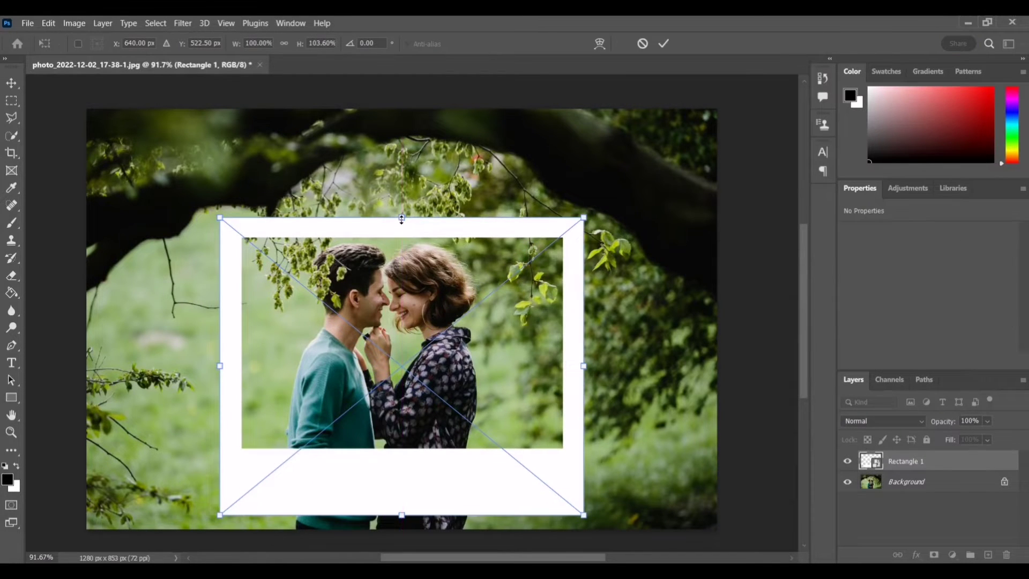
left_click_drag(401, 217, 401, 202)
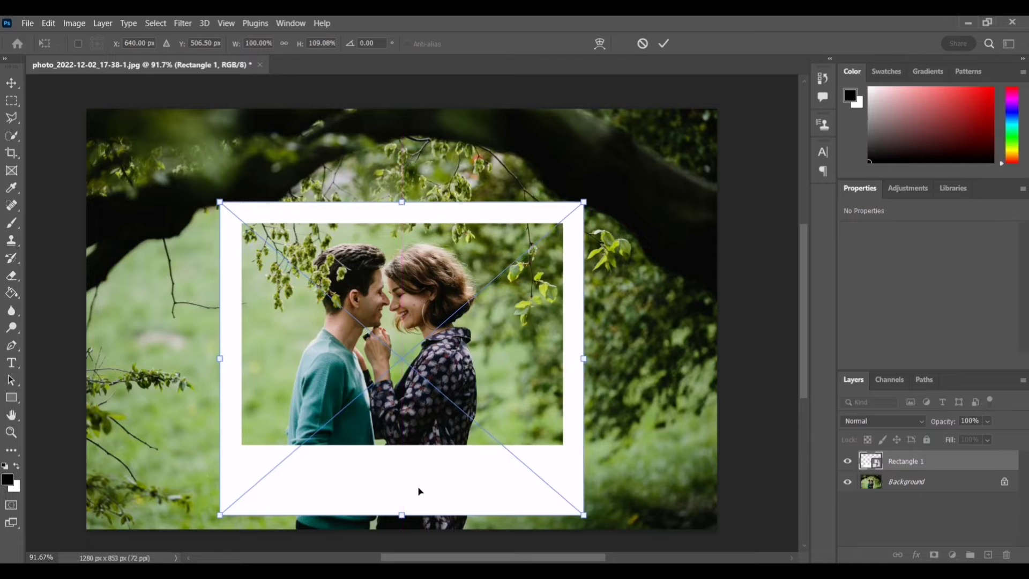
left_click_drag(419, 490, 407, 491)
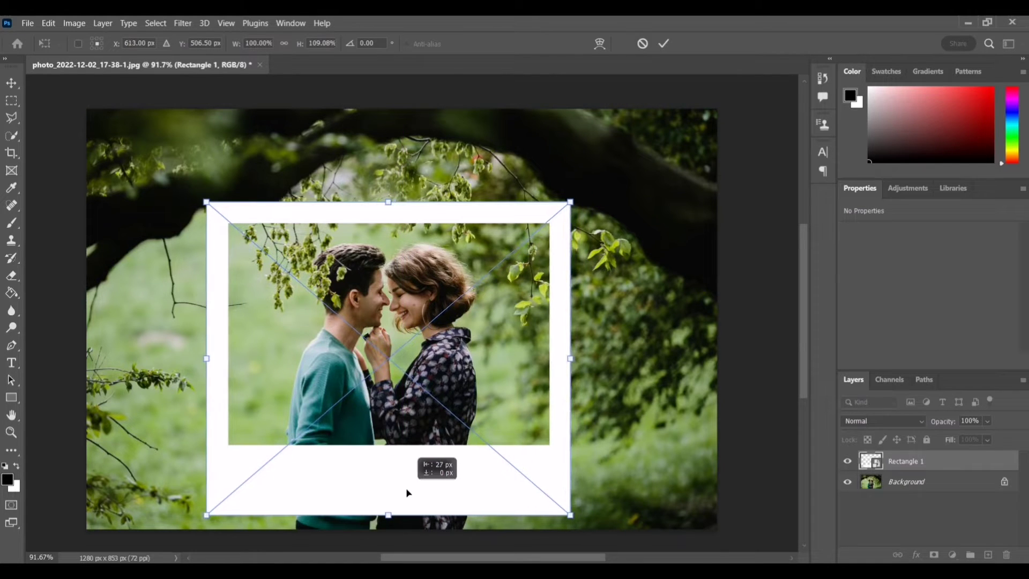
left_click_drag(406, 492, 409, 492)
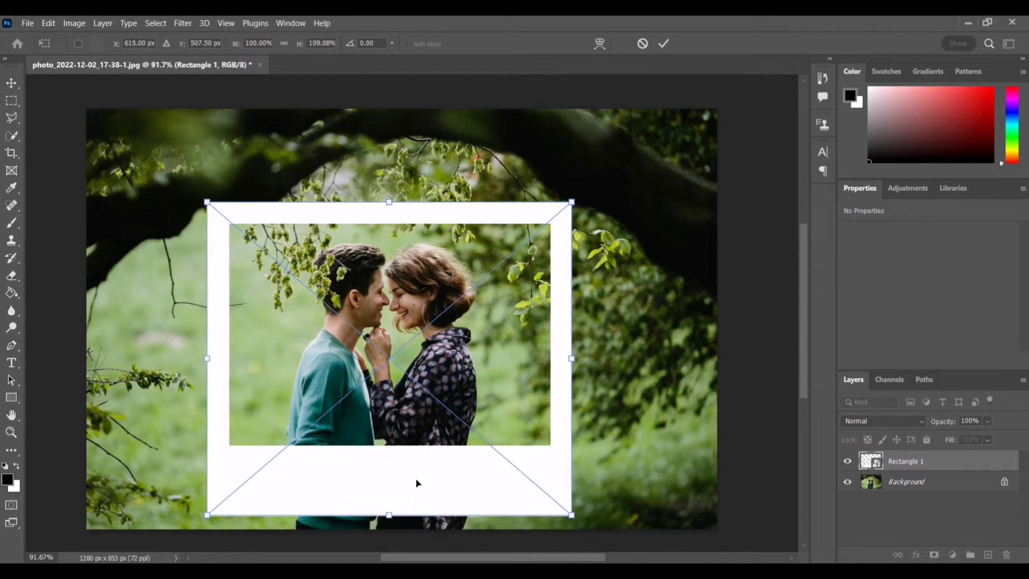
key("Return")
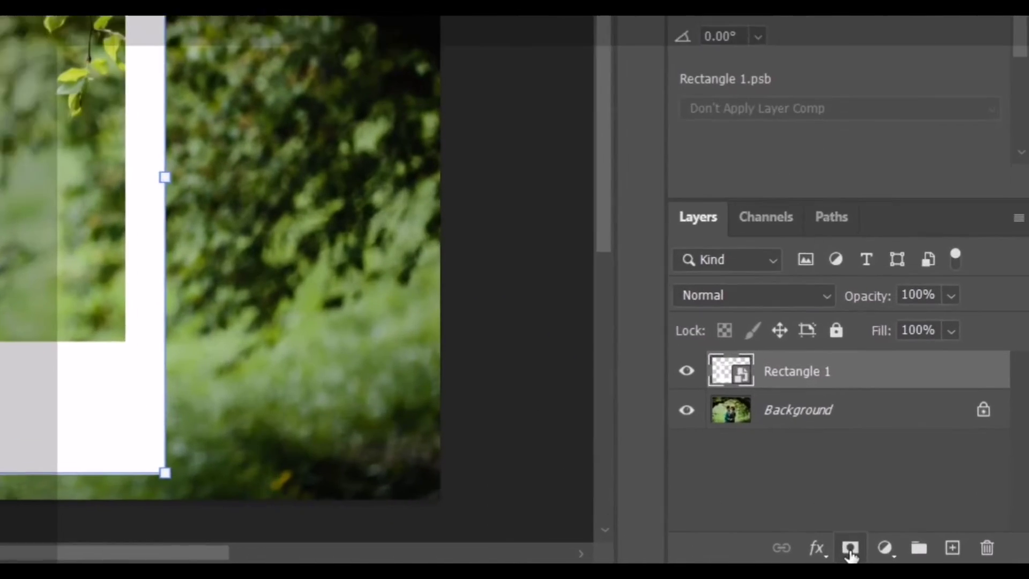
Add a new frame mask and paint black to hide the bottom border over the couple
left_click(933, 555)
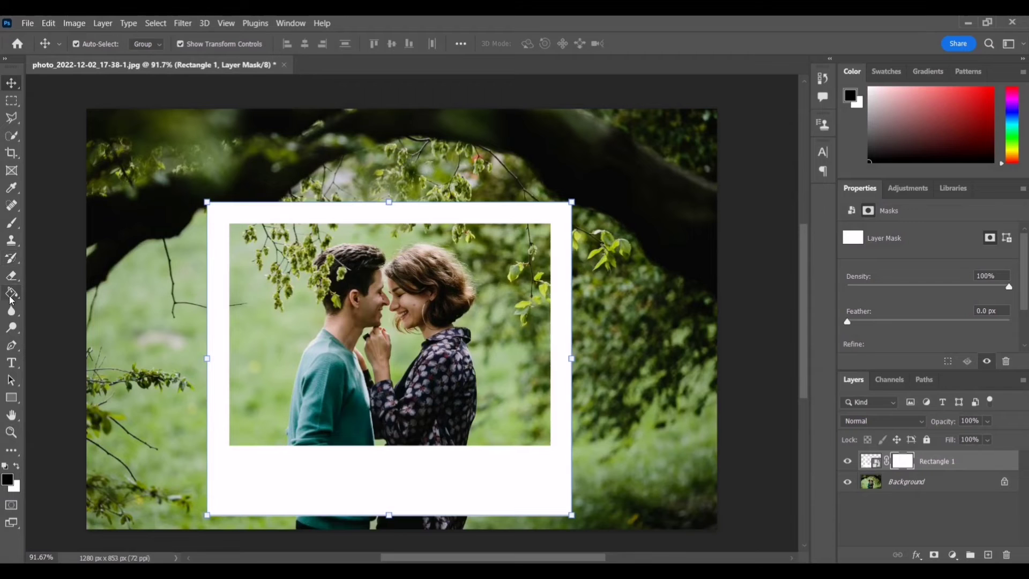
left_click(11, 224)
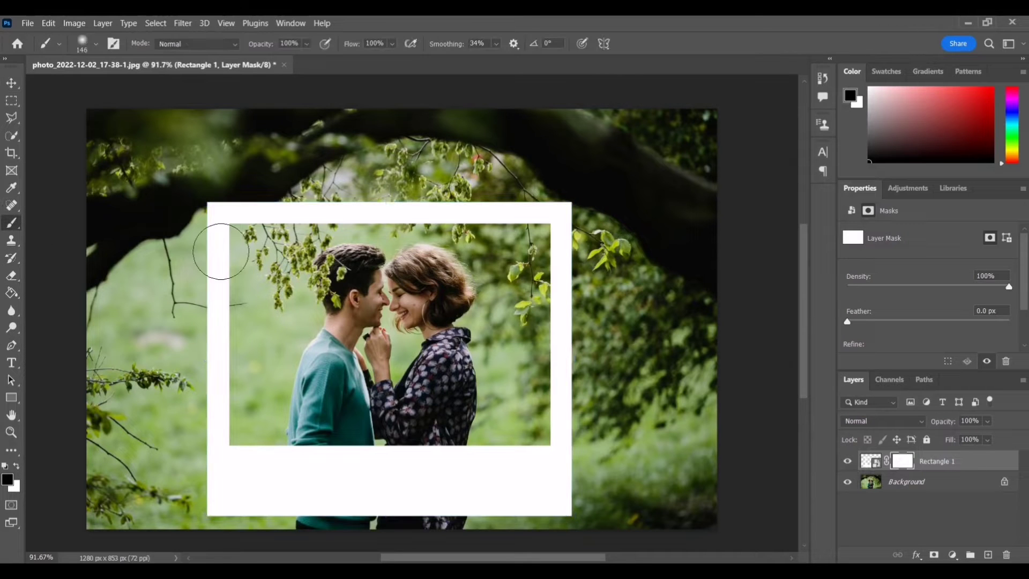
left_click_drag(343, 477, 322, 474)
scroll(327, 474, "up", 3)
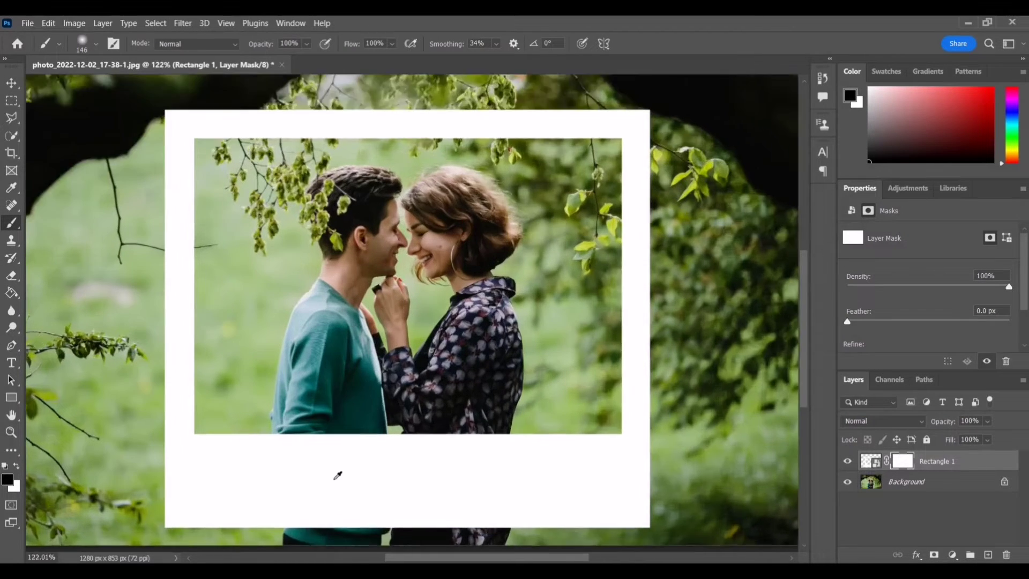
mouse_move(332, 404)
left_mouse_down()
mouse_move(333, 447)
mouse_move(344, 425)
mouse_move(321, 425)
mouse_move(303, 404)
mouse_move(355, 401)
mouse_move(317, 524)
mouse_move(321, 429)
mouse_move(448, 436)
mouse_move(401, 491)
mouse_move(493, 367)
mouse_move(501, 482)
mouse_move(517, 489)
mouse_move(498, 500)
mouse_move(500, 386)
left_mouse_up()
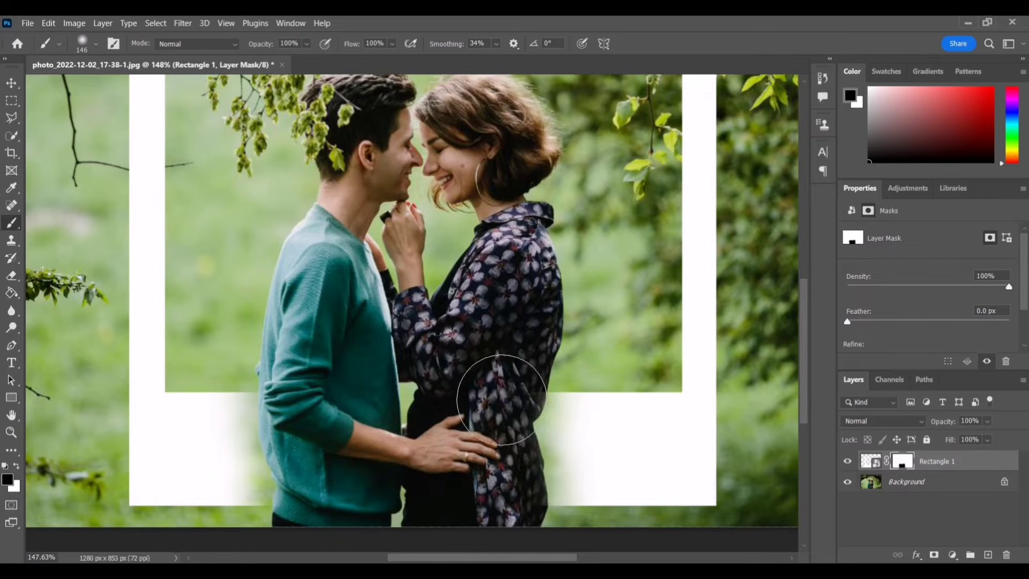
Shrink the brush and refine the mask along the man's sweater edge
scroll(230, 467, "up", 1, "alt")
scroll(202, 436, "up", 4, "alt")
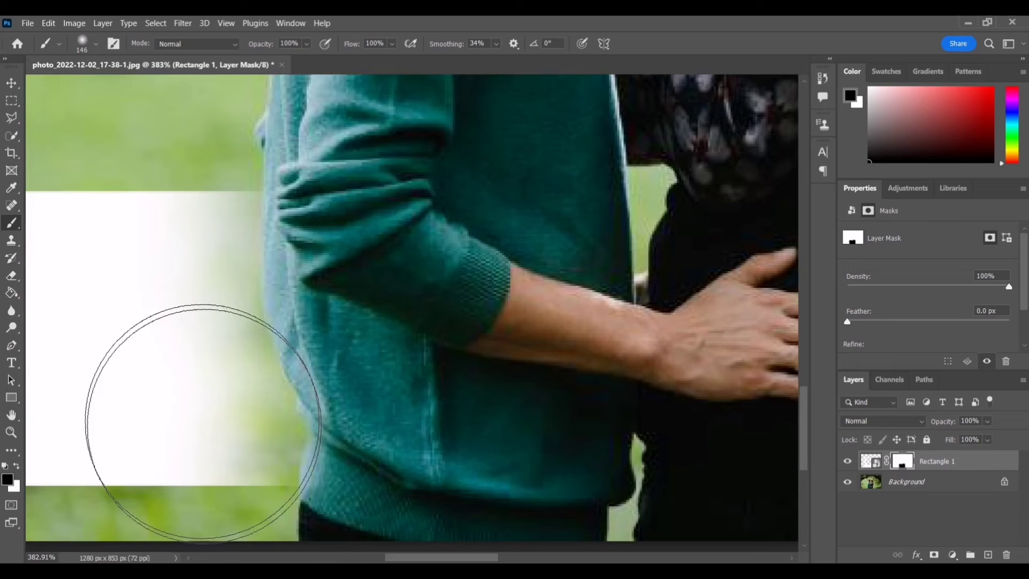
left_click(96, 44)
left_click(252, 207)
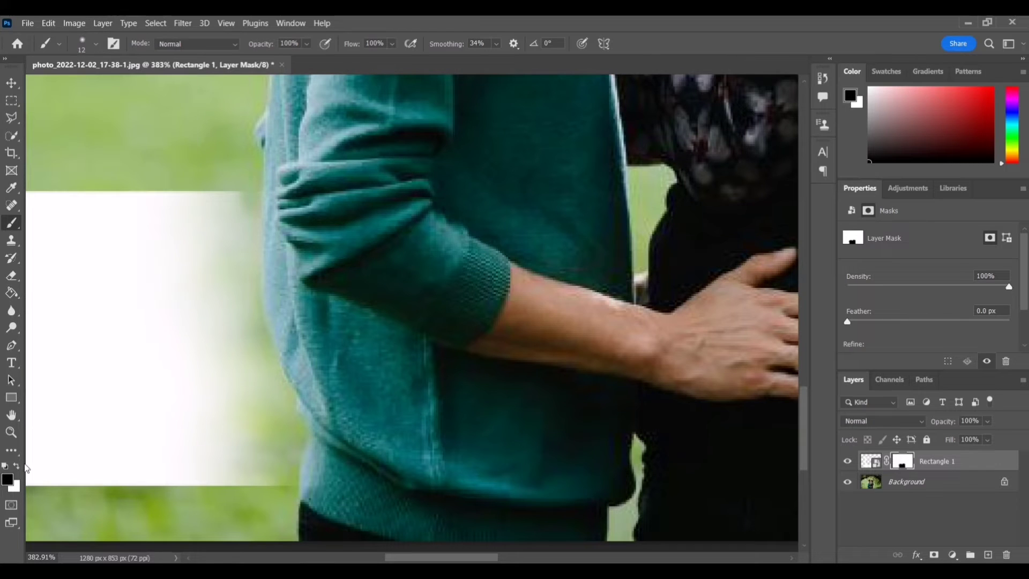
mouse_move(255, 207)
left_mouse_down()
mouse_move(252, 322)
mouse_move(294, 425)
mouse_move(289, 477)
mouse_move(276, 471)
mouse_move(260, 487)
mouse_move(232, 475)
mouse_move(243, 432)
mouse_move(271, 397)
mouse_move(239, 207)
mouse_move(222, 204)
mouse_move(244, 193)
left_mouse_up()
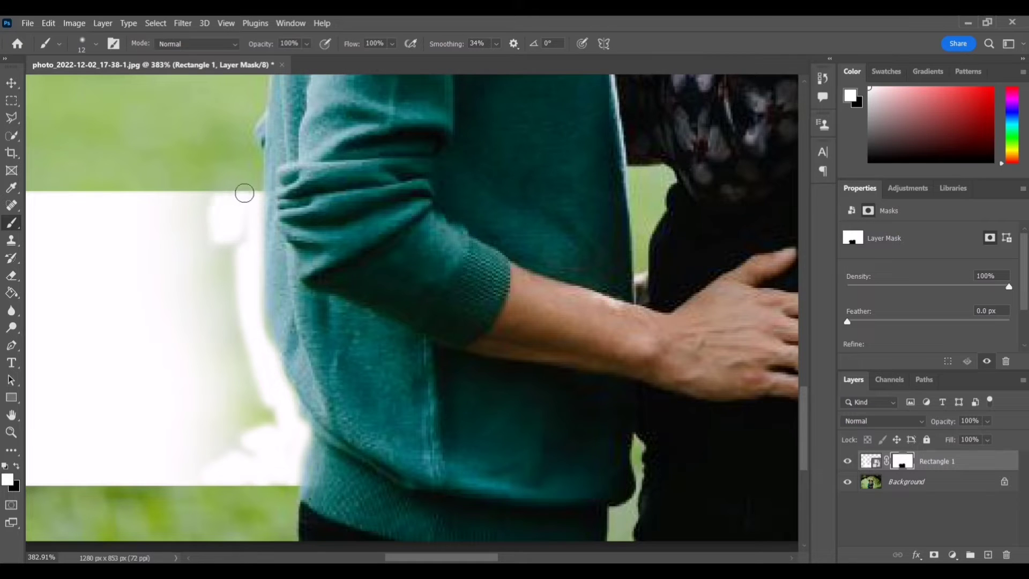
Resize the brush and paint the white frame back along the sweater edge
left_click(96, 45)
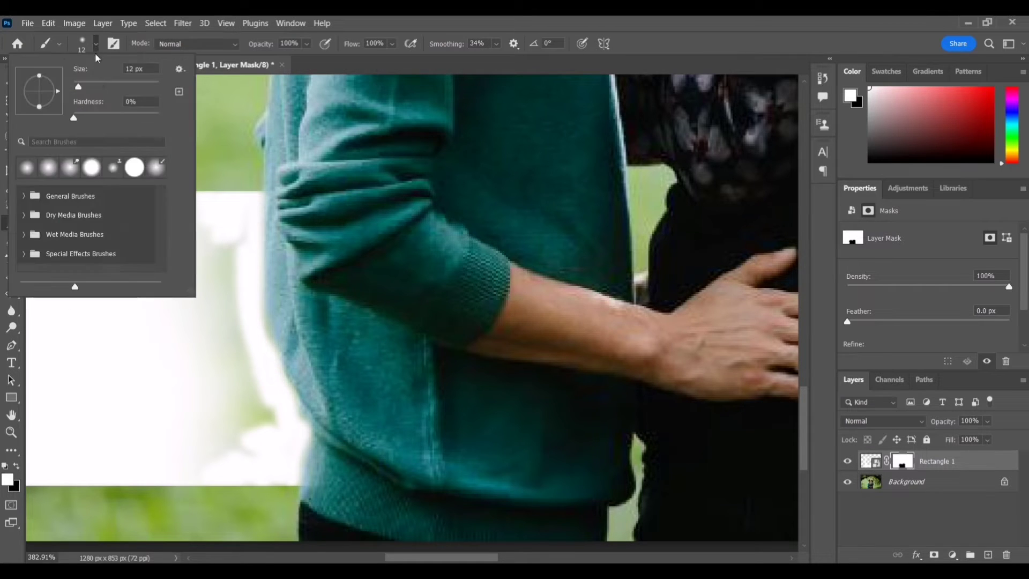
left_click(228, 351)
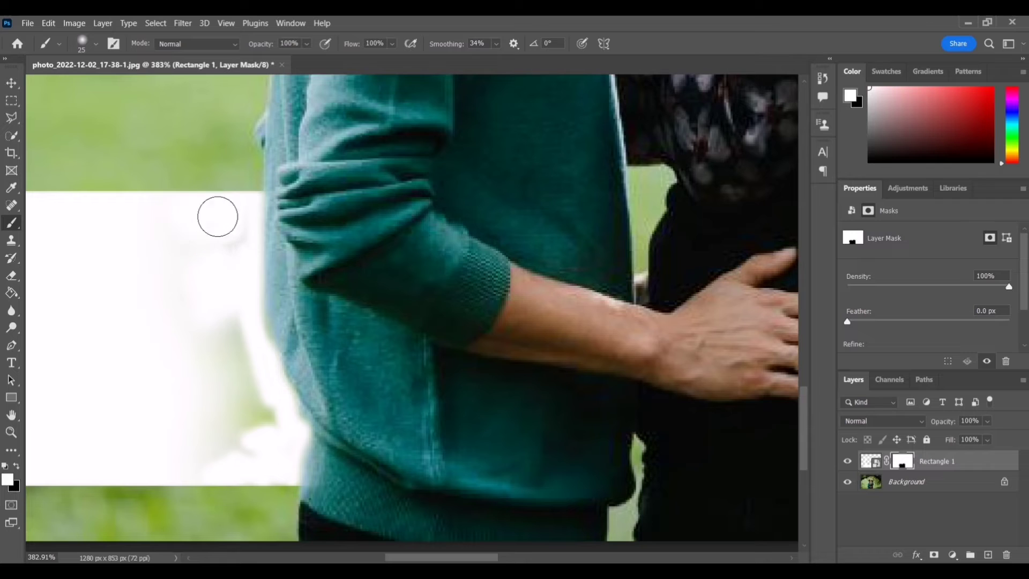
mouse_move(225, 352)
left_mouse_down()
mouse_move(253, 346)
mouse_move(207, 388)
mouse_move(259, 416)
mouse_move(271, 437)
mouse_move(191, 473)
left_mouse_up()
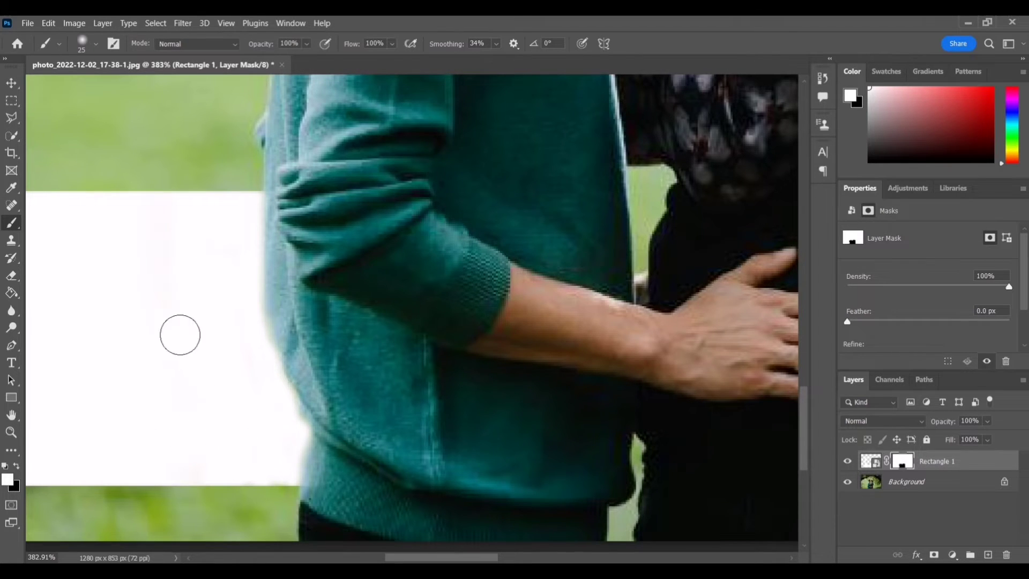
scroll(60, 215, "right", 3)
scroll(60, 215, "right", 2)
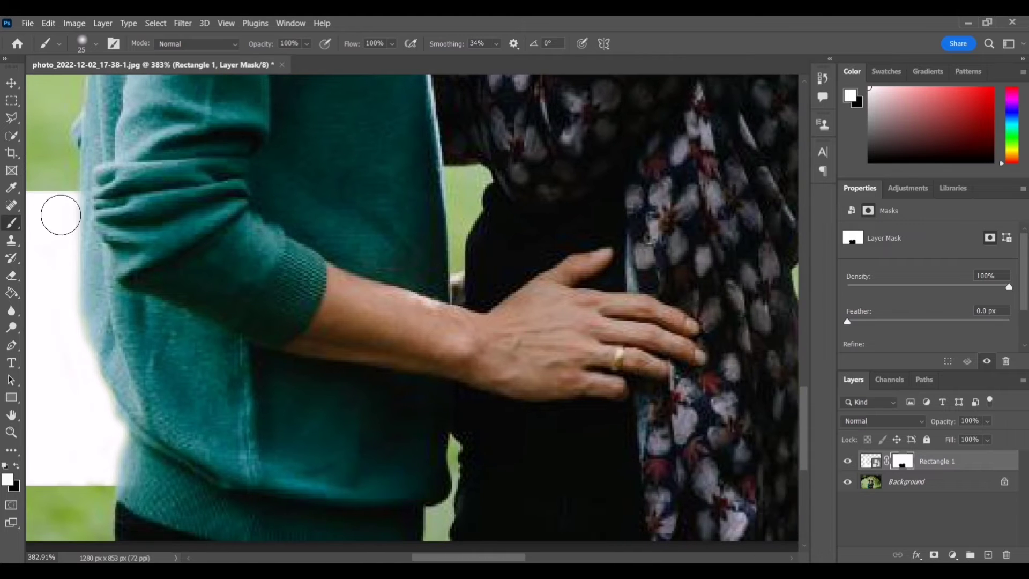
Restore the frame beside the man's waist and between the couple's bodies
left_click(96, 46)
left_click_drag(457, 203, 458, 294)
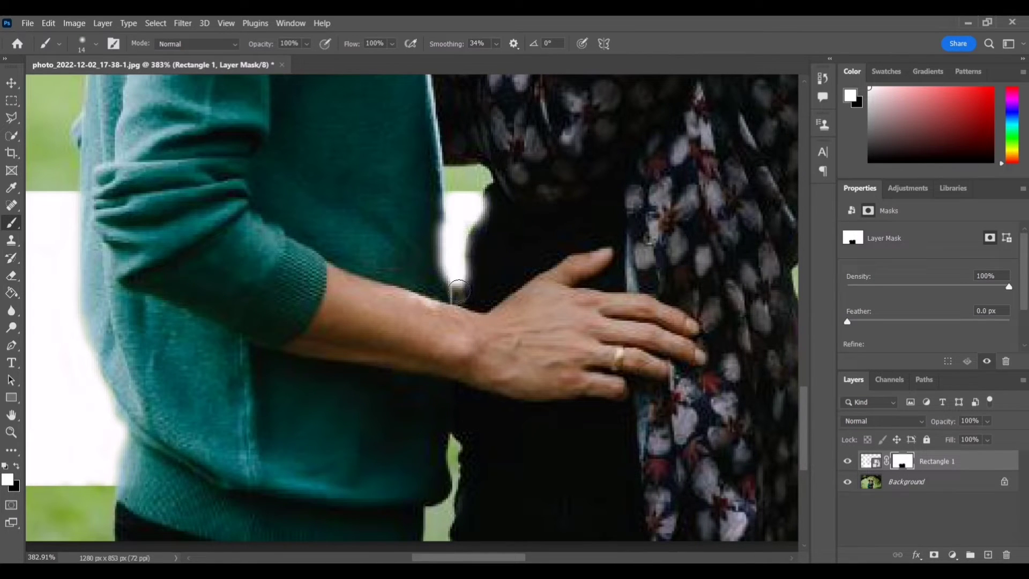
mouse_move(451, 434)
left_mouse_down()
mouse_move(458, 496)
mouse_move(455, 464)
mouse_move(466, 491)
left_mouse_up()
left_click(94, 46)
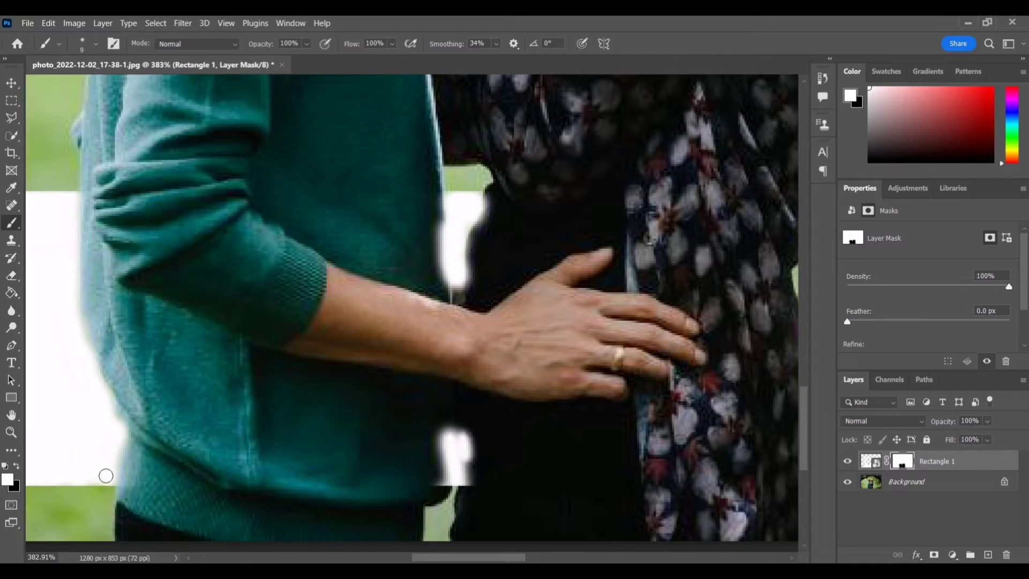
left_click(18, 467)
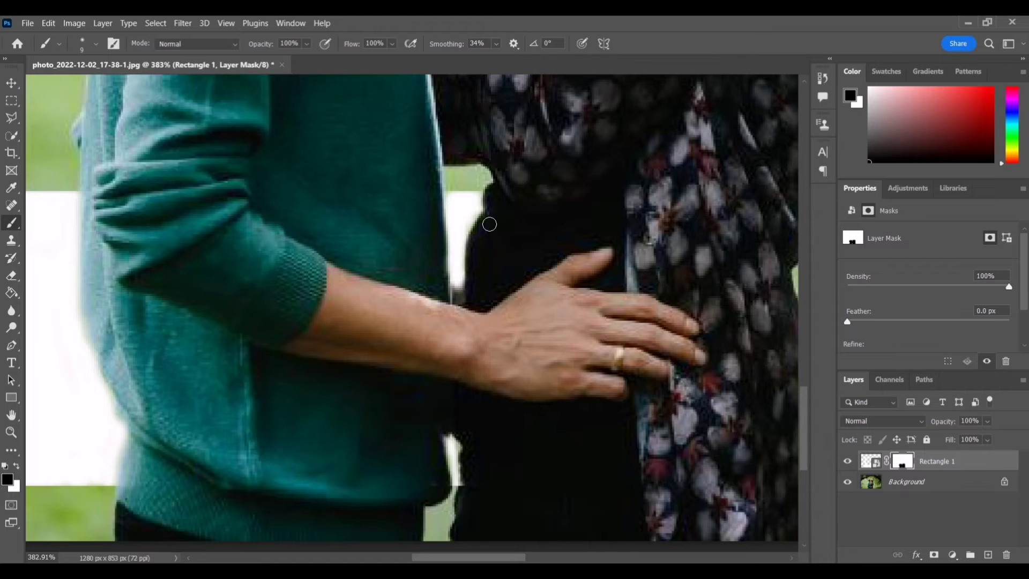
Resize the brush and paint white along the woman's dress edge to restore the border
scroll(489, 224, "down", 5)
scroll(687, 255, "up", 6)
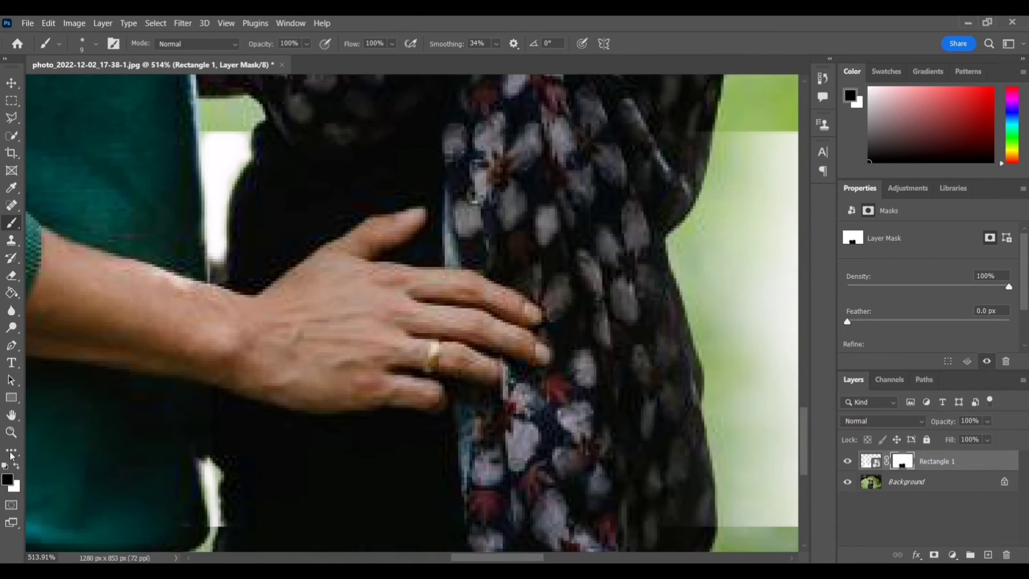
mouse_move(721, 141)
left_mouse_down()
mouse_move(676, 247)
mouse_move(714, 385)
mouse_move(727, 530)
left_mouse_up()
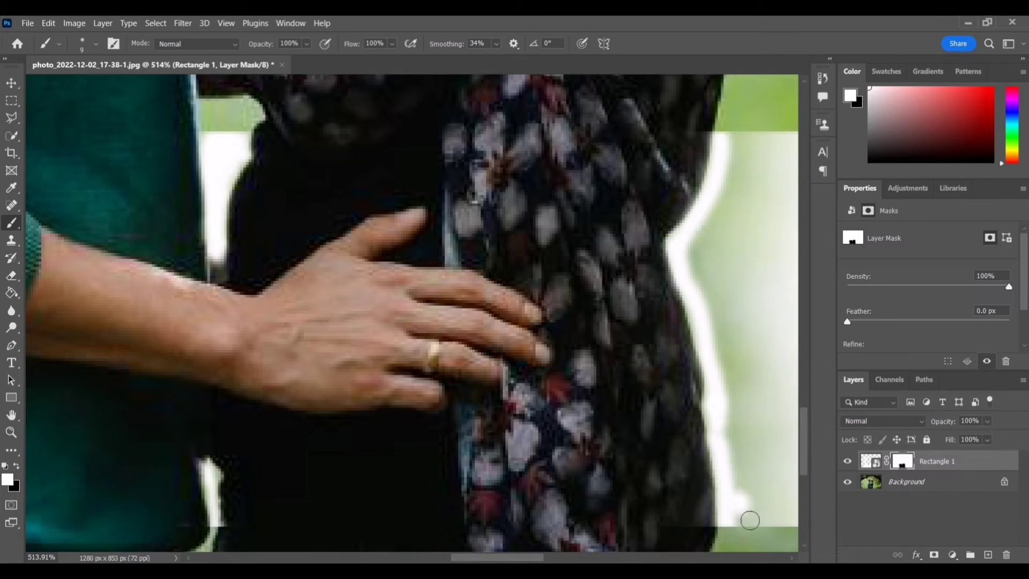
left_click(82, 44)
left_click_drag(535, 559, 572, 559)
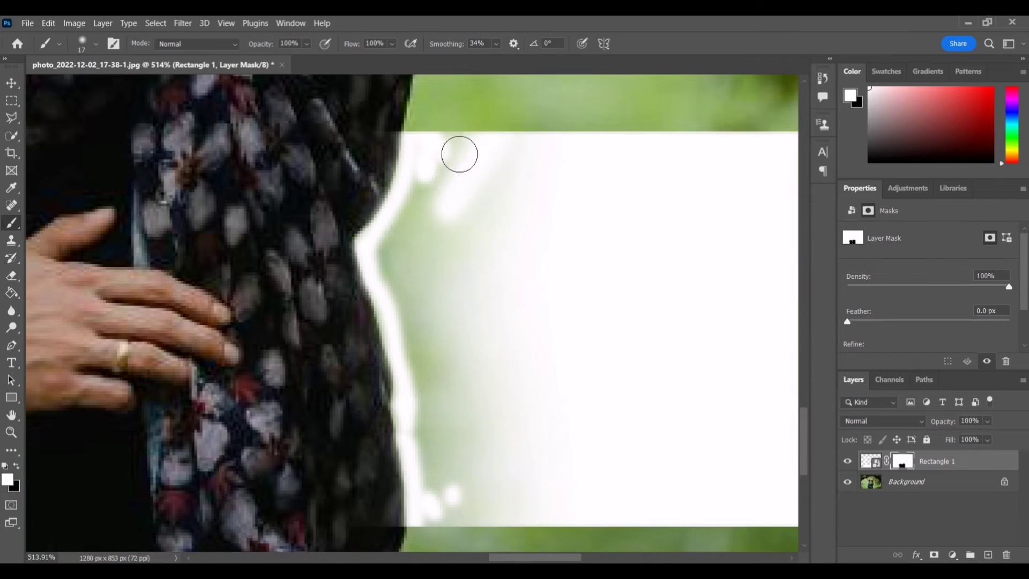
mouse_move(421, 197)
left_mouse_down()
mouse_move(416, 177)
mouse_move(390, 271)
mouse_move(418, 305)
mouse_move(393, 304)
mouse_move(416, 337)
mouse_move(427, 455)
mouse_move(457, 526)
mouse_move(467, 509)
mouse_move(459, 384)
mouse_move(448, 374)
mouse_move(452, 209)
mouse_move(507, 266)
mouse_move(471, 377)
mouse_move(467, 451)
mouse_move(598, 506)
left_mouse_up()
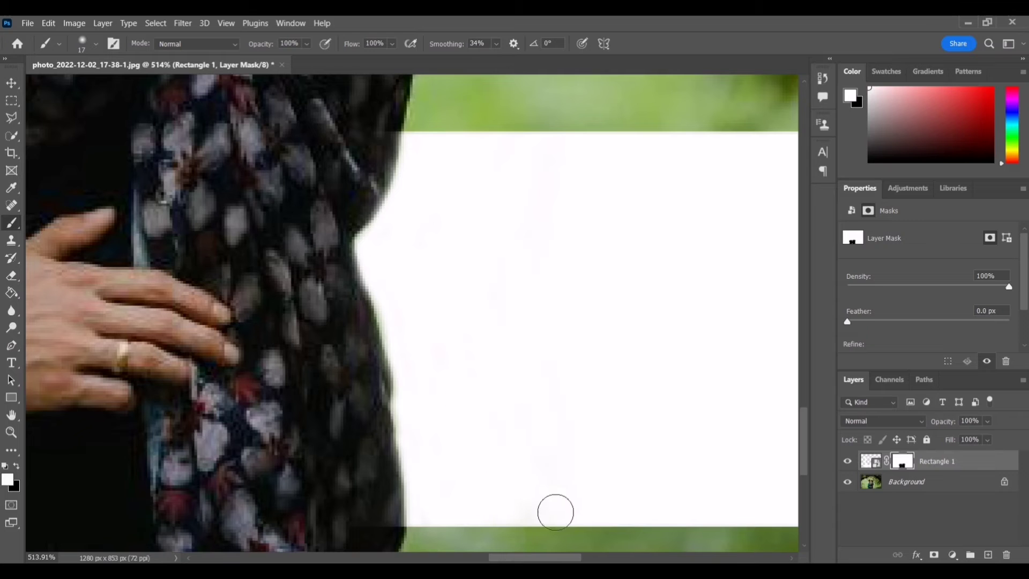
scroll(347, 324, "down", 3)
scroll(396, 326, "down", 2)
Add a Black & White adjustment layer with Default settings over the image
scroll(460, 327, "down", 2)
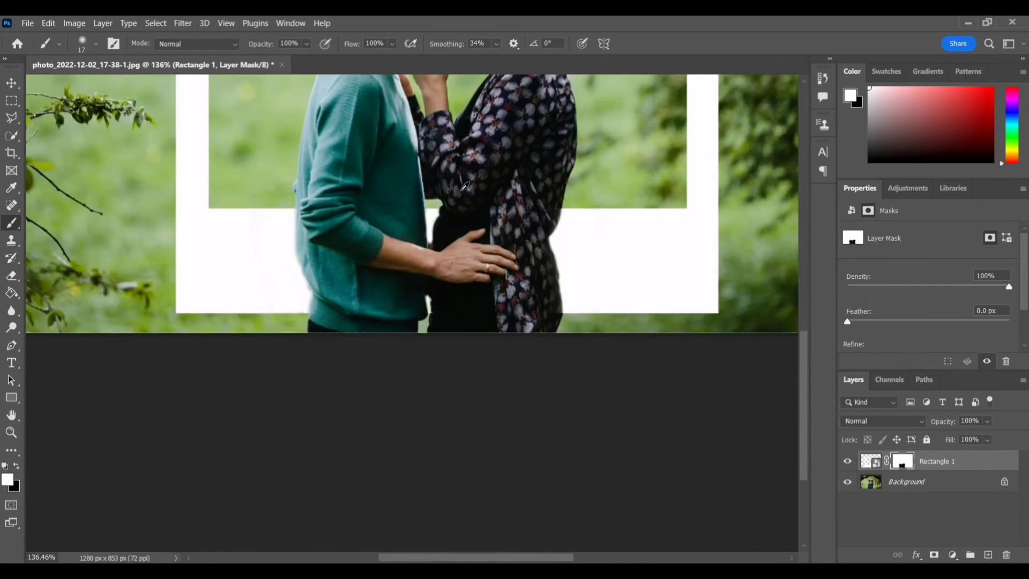
scroll(530, 329, "down", 2)
scroll(531, 328, "down", 2)
left_click_drag(516, 558, 529, 558)
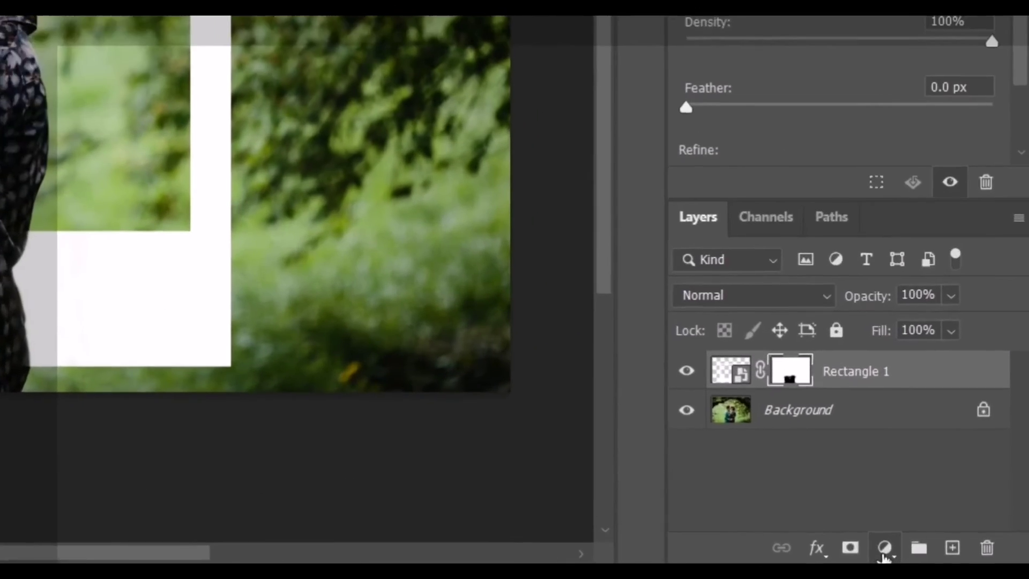
left_click(952, 556)
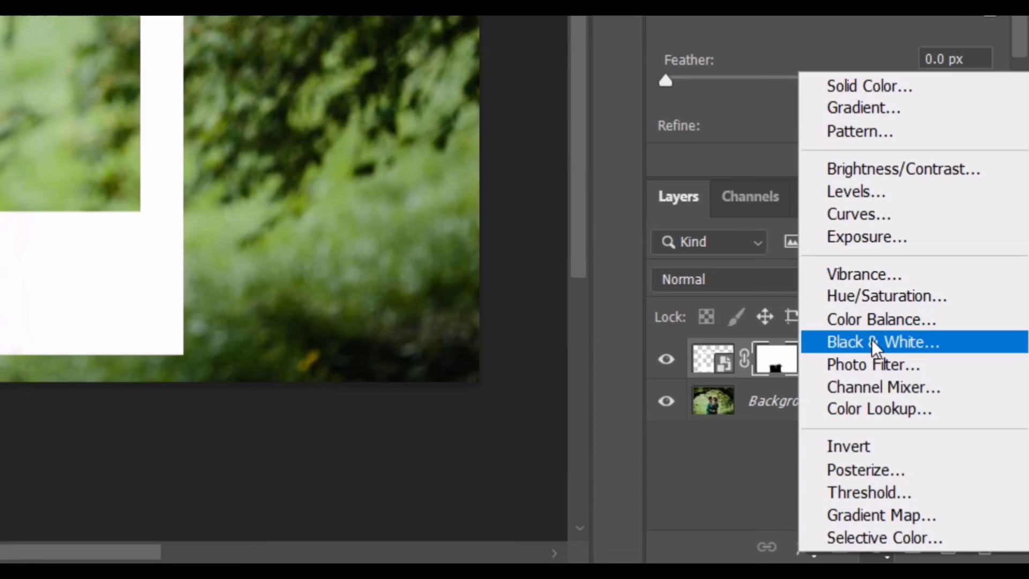
left_click(871, 342)
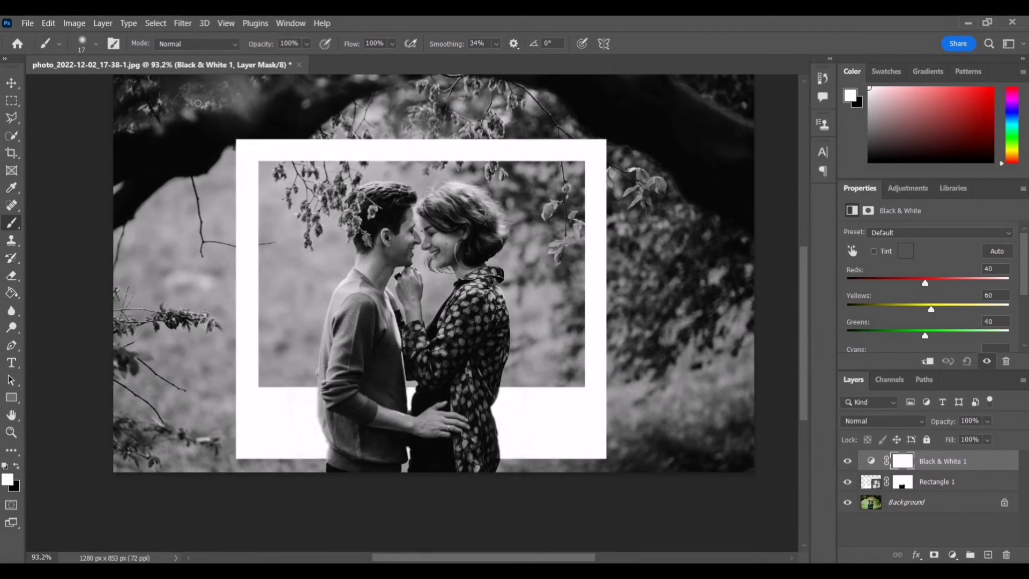
Set a 94 px black brush and paint colour back onto the man's hair and face
left_click(100, 45)
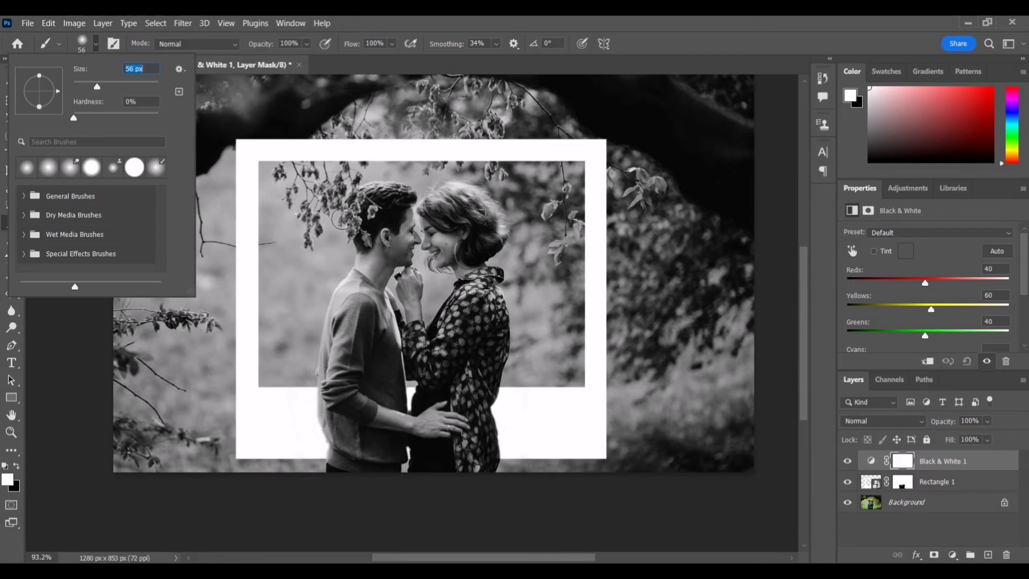
type("94")
key("Return")
key("x")
mouse_move(341, 219)
left_mouse_down()
mouse_move(365, 307)
mouse_move(269, 381)
mouse_move(270, 191)
mouse_move(275, 304)
mouse_move(298, 332)
mouse_move(298, 196)
mouse_move(322, 209)
mouse_move(376, 289)
left_mouse_up()
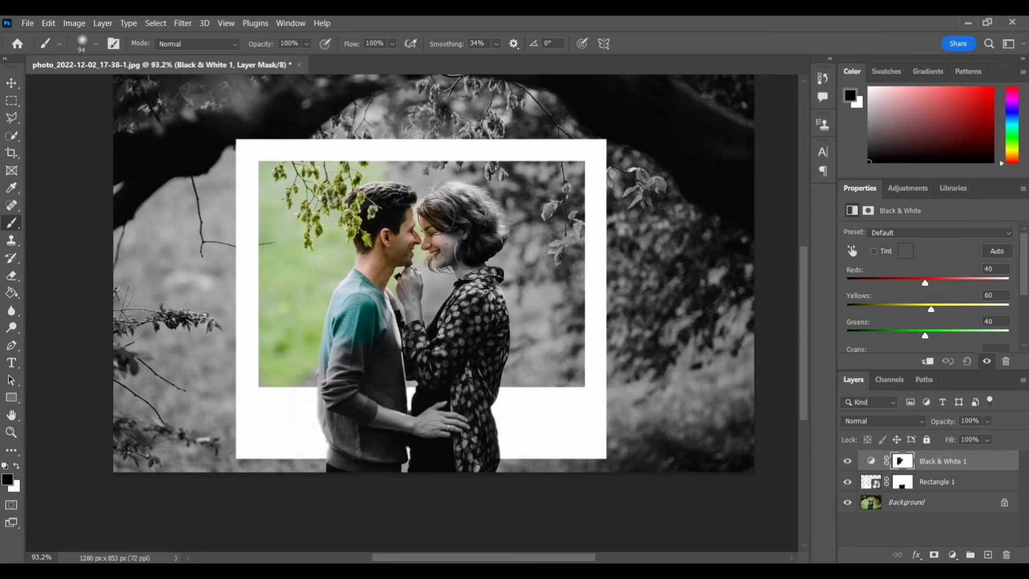
Restore colour to the greenery, woman's face, man's sleeve, grass and upper-right inner photo
left_click_drag(460, 177, 376, 171)
left_click_drag(450, 237, 400, 308)
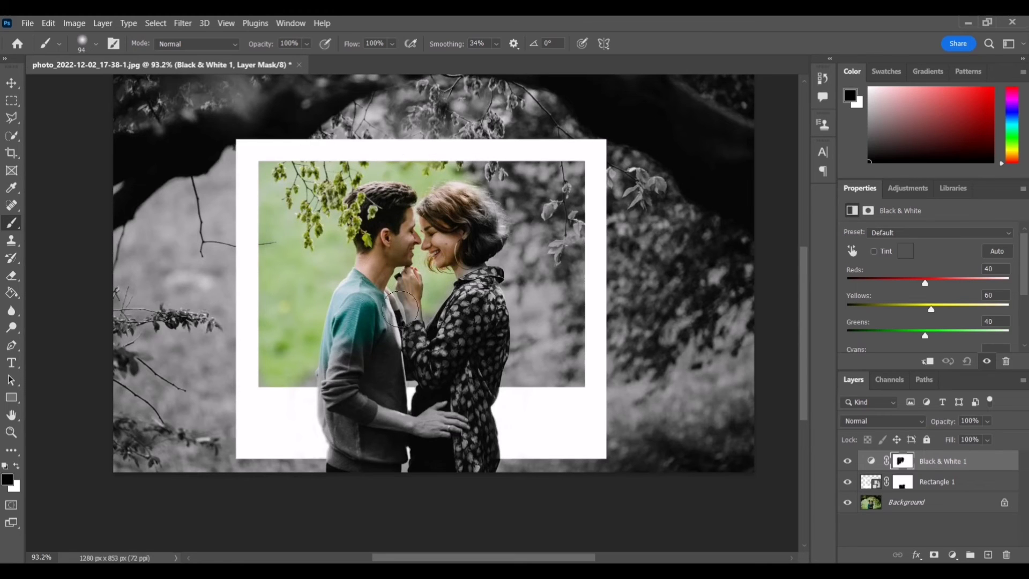
left_click_drag(383, 366, 329, 394)
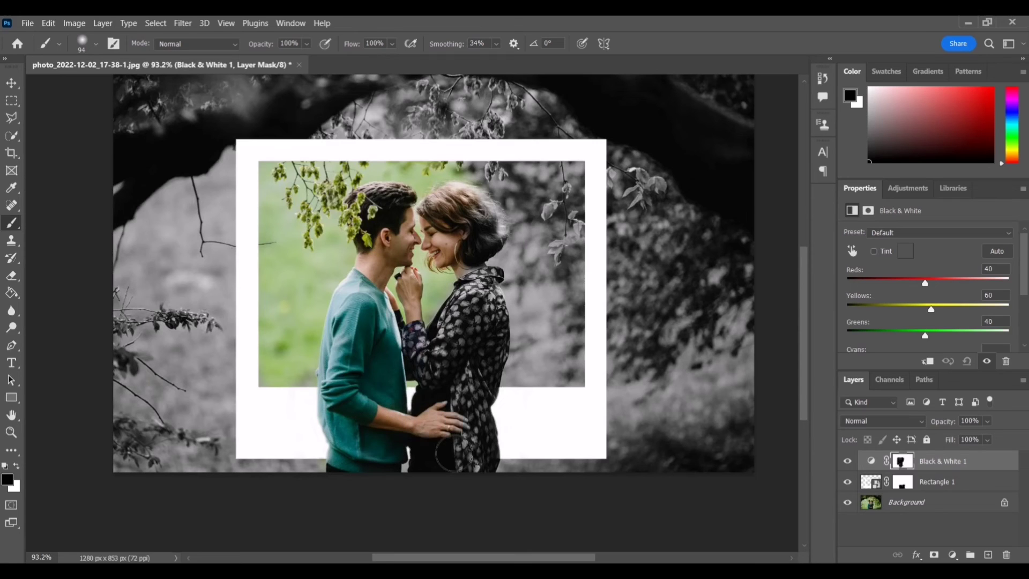
mouse_move(479, 378)
left_mouse_down()
mouse_move(514, 400)
mouse_move(519, 381)
left_mouse_up()
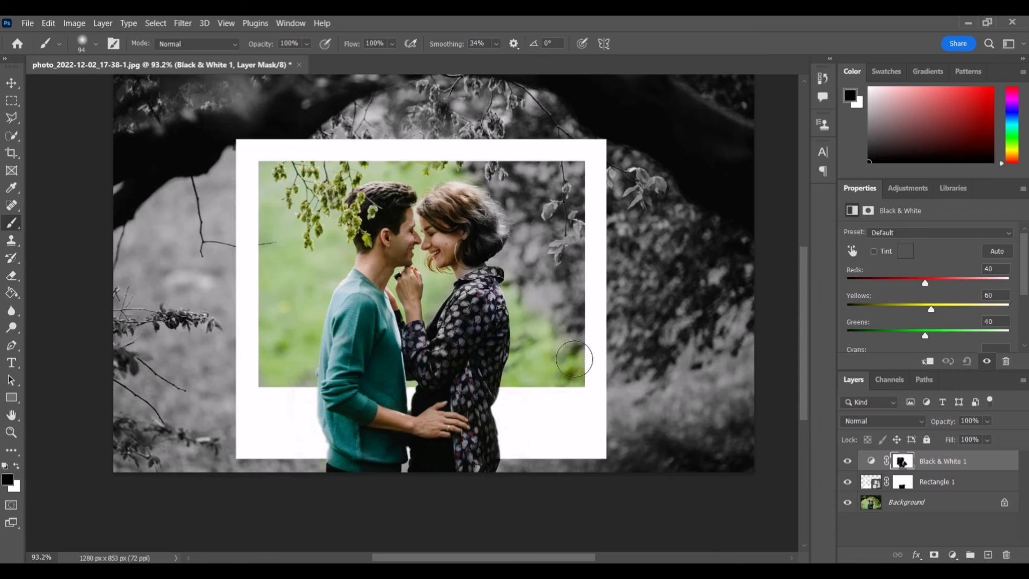
mouse_move(581, 356)
left_mouse_down()
mouse_move(586, 172)
mouse_move(509, 156)
mouse_move(508, 195)
mouse_move(528, 257)
mouse_move(573, 311)
mouse_move(578, 215)
mouse_move(566, 353)
left_mouse_up()
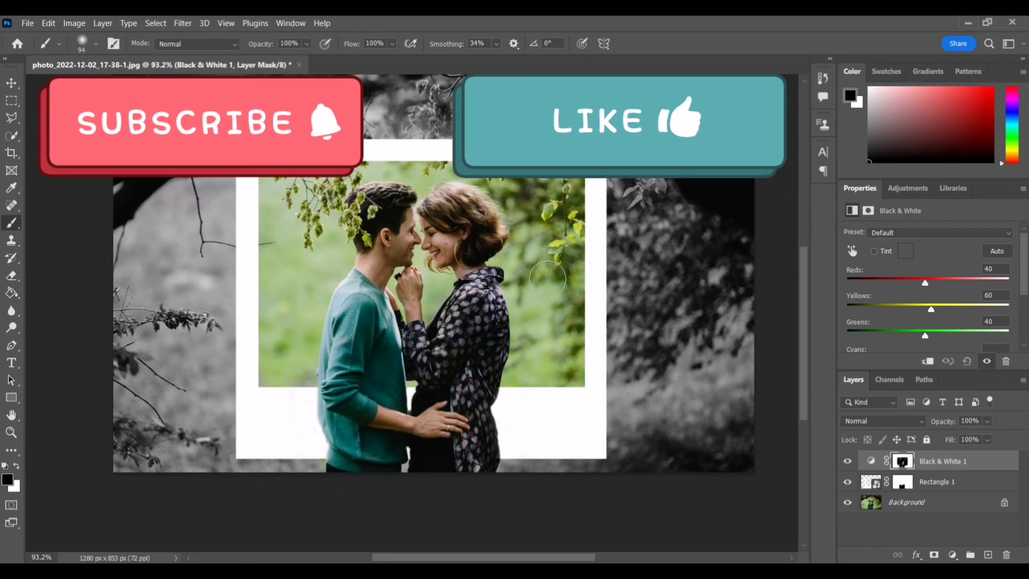
key("v")
left_click(703, 512)
scroll(723, 482, "up", 3)
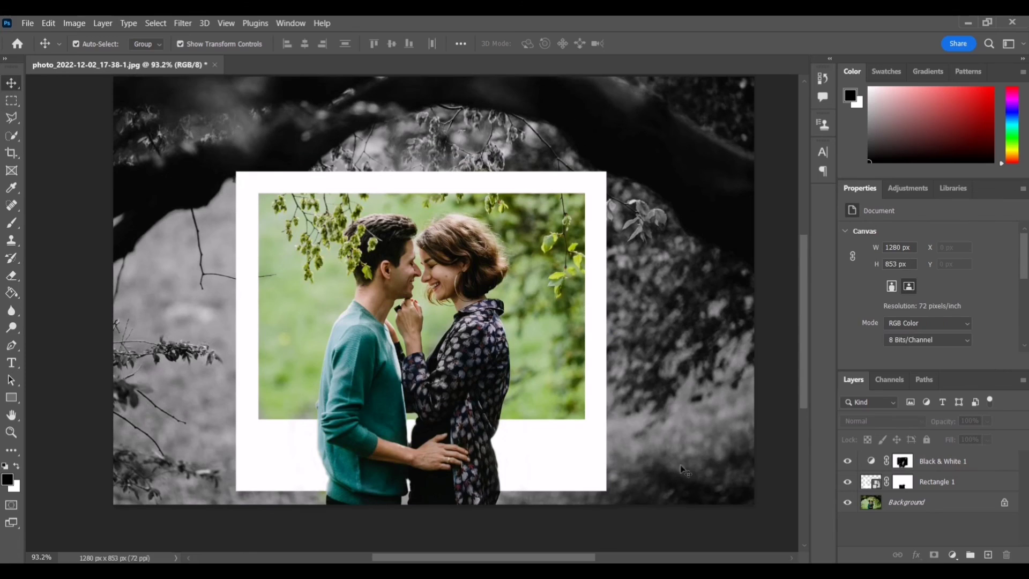
scroll(746, 454, "up", 2)
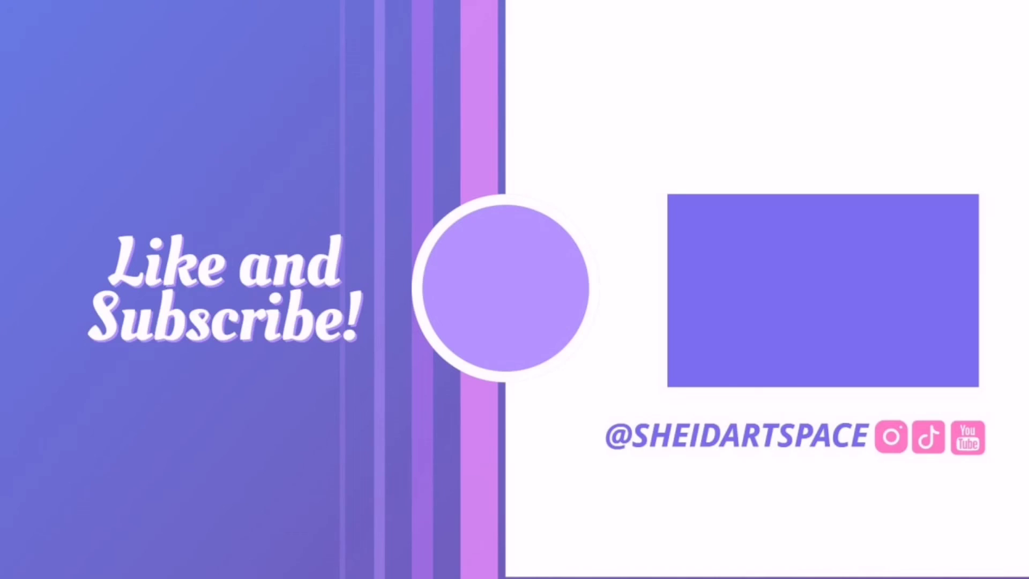